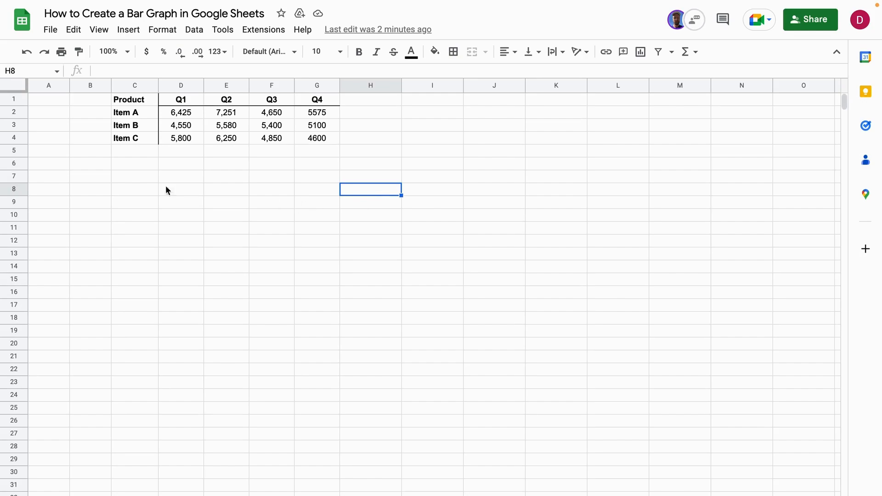
pyautogui.moveTo(133, 100); pyautogui.dragTo(136, 140)
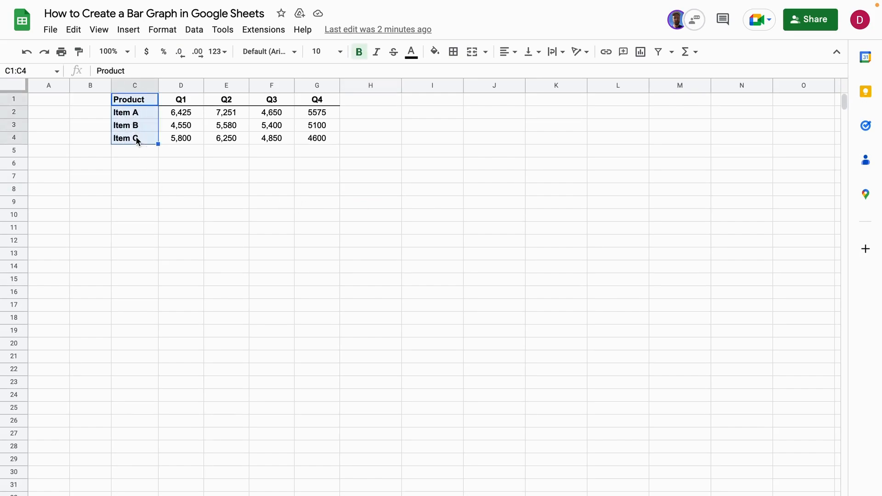
pyautogui.click(214, 166)
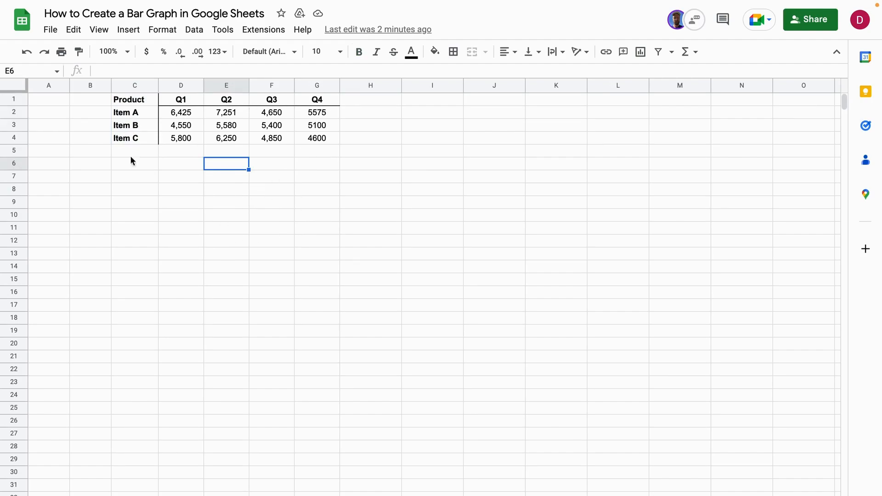
pyautogui.click(266, 192)
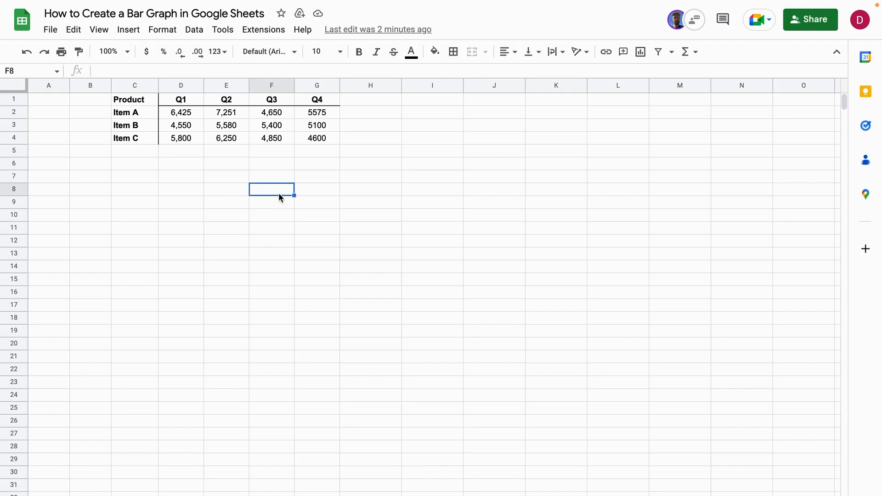
# Step: Insert a chart based on the product and quarterly data in C1:G4
pyautogui.moveTo(126, 102); pyautogui.dragTo(309, 142)
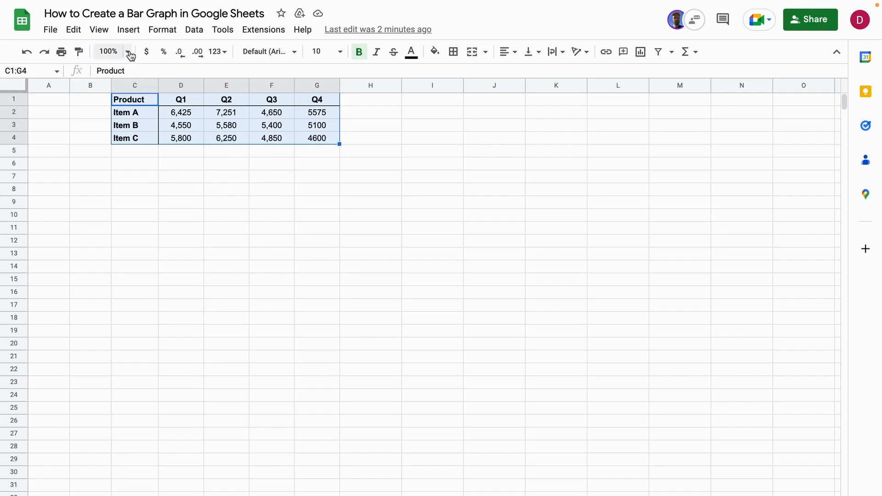
pyautogui.click(129, 30)
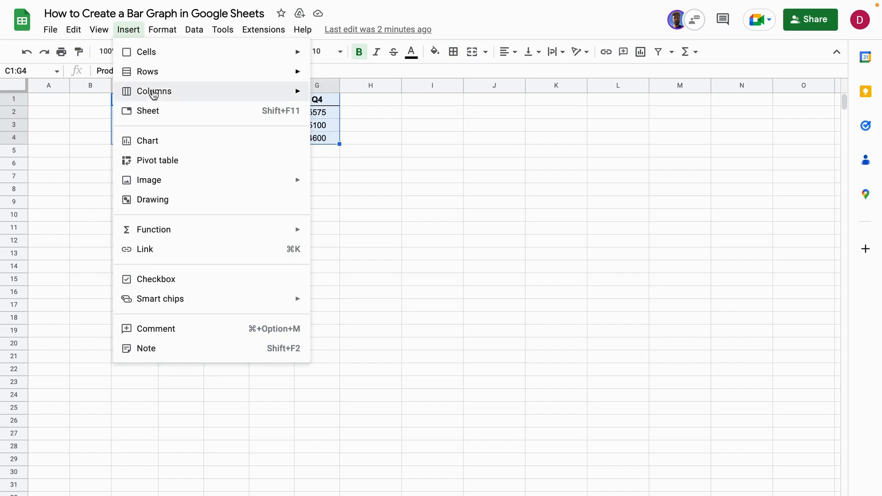
pyautogui.click(196, 139)
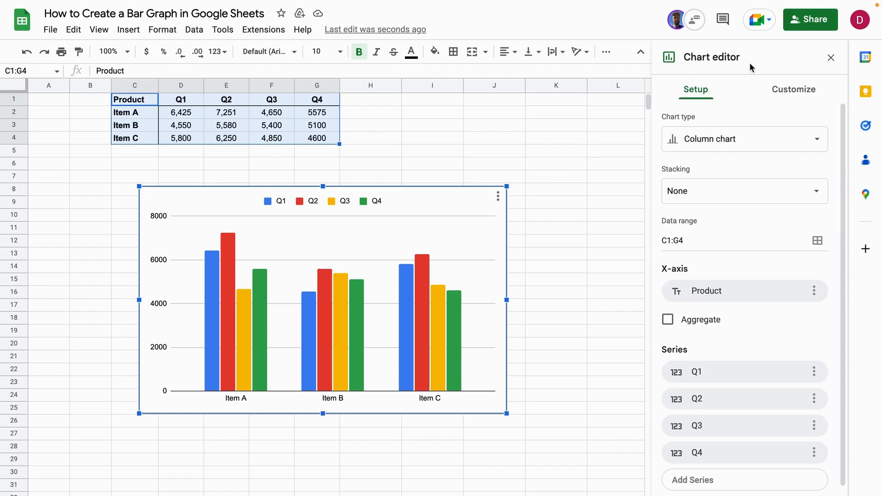
# Step: Change the chart type from the default columns to a regular Bar chart
pyautogui.click(817, 143)
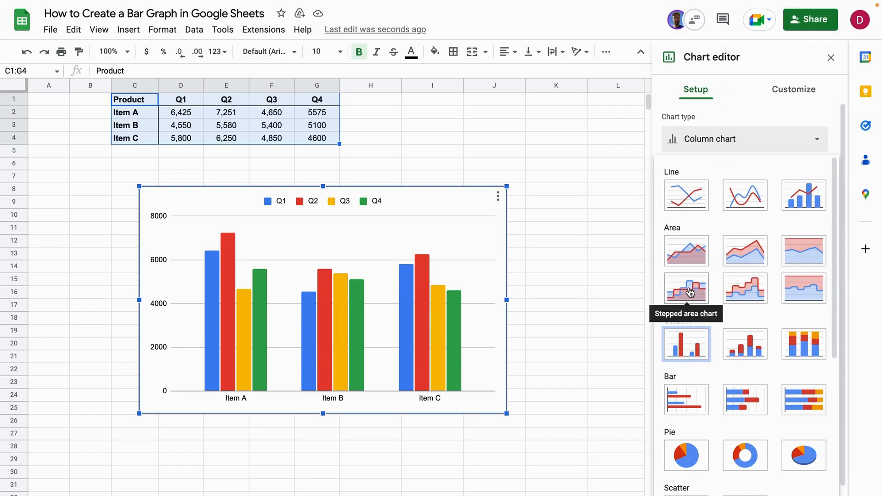
pyautogui.scroll(-1, 687, 321)
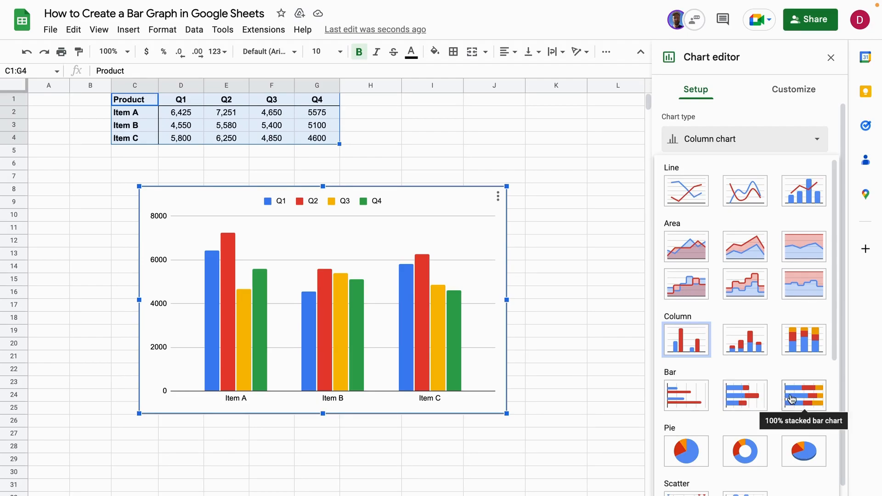
pyautogui.click(691, 399)
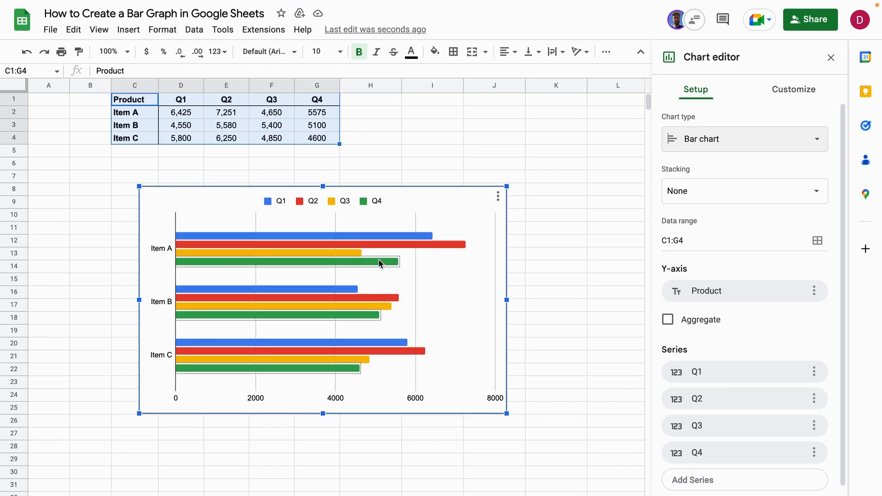
# Step: Try the Stacked bar chart type and the 100% stacked bar chart type on the chart
pyautogui.click(736, 138)
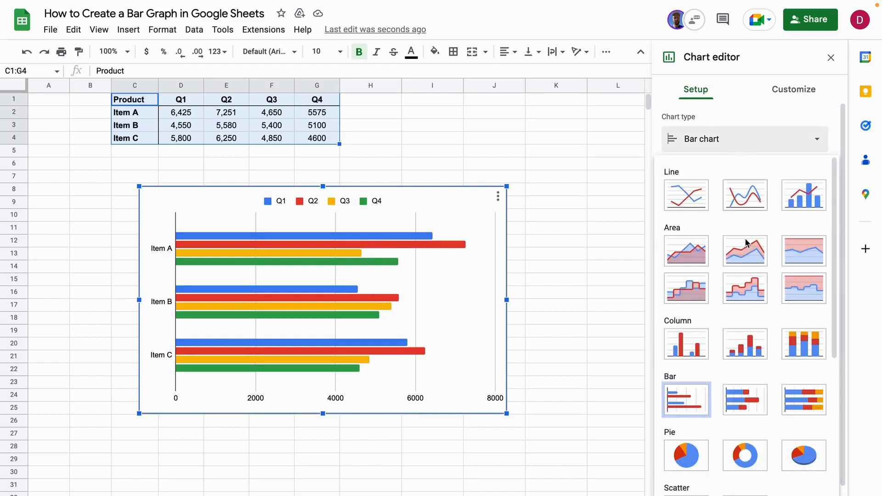
pyautogui.click(744, 401)
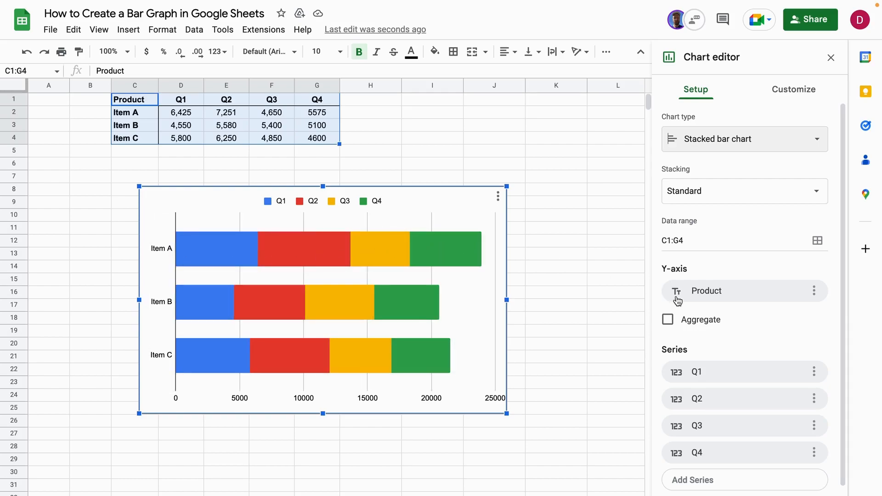
pyautogui.click(742, 137)
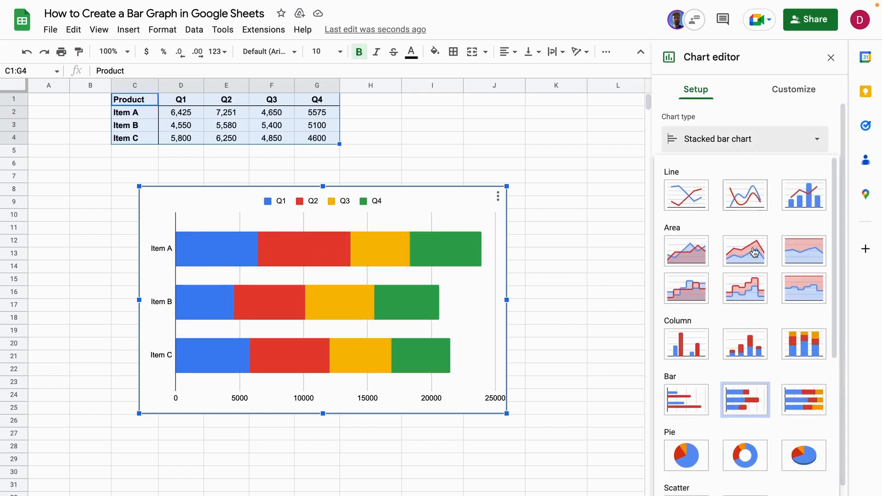
pyautogui.click(800, 400)
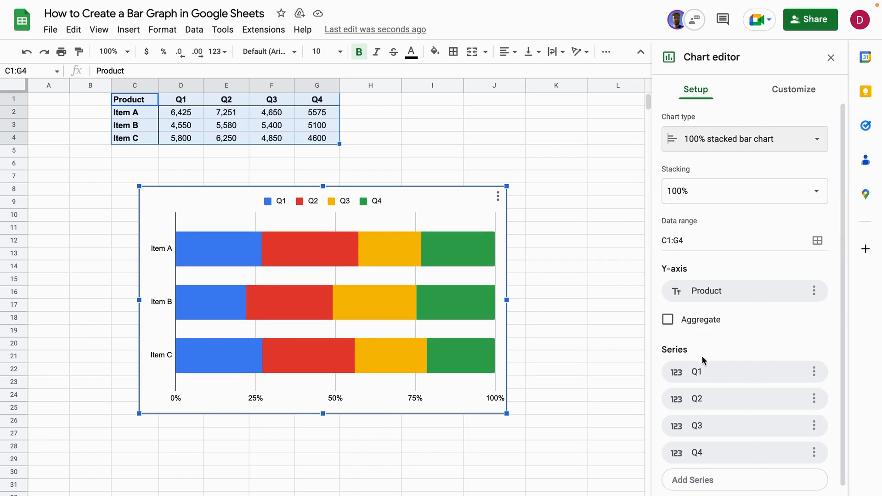
# Step: View the data choices available for the chart's Q1 series and close them without choosing one
pyautogui.scroll(-1, 739, 368)
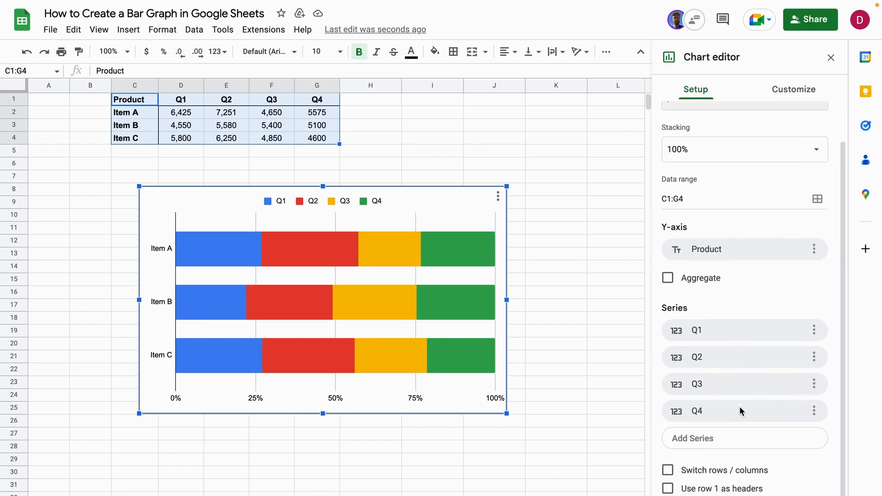
pyautogui.click(754, 329)
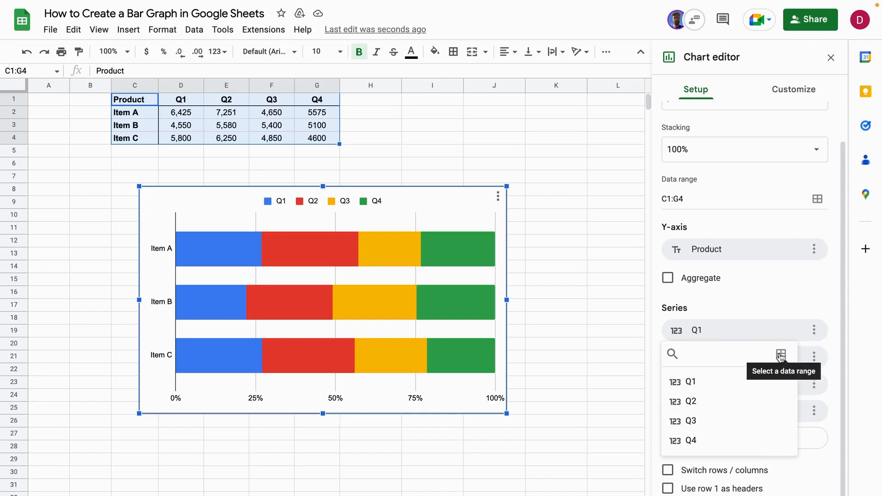
pyautogui.click(776, 306)
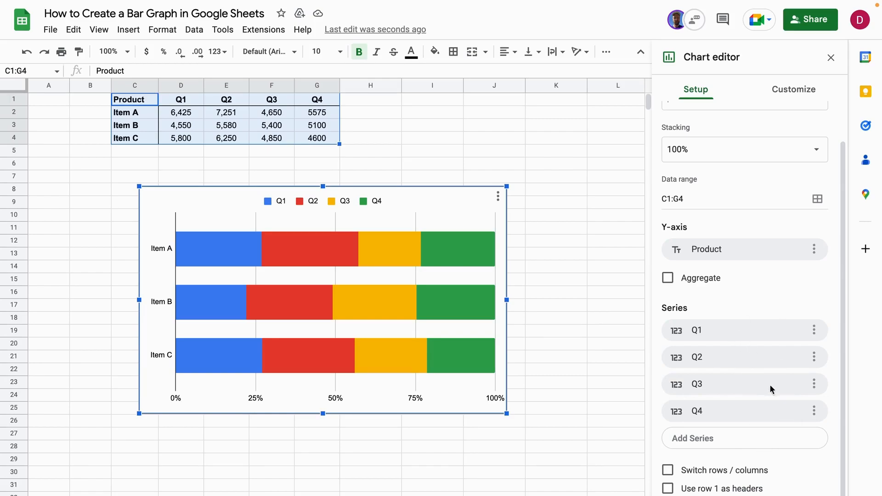
# Step: Switch the 100% stacked chart back to the regular Bar chart type
pyautogui.scroll(2, 742, 249)
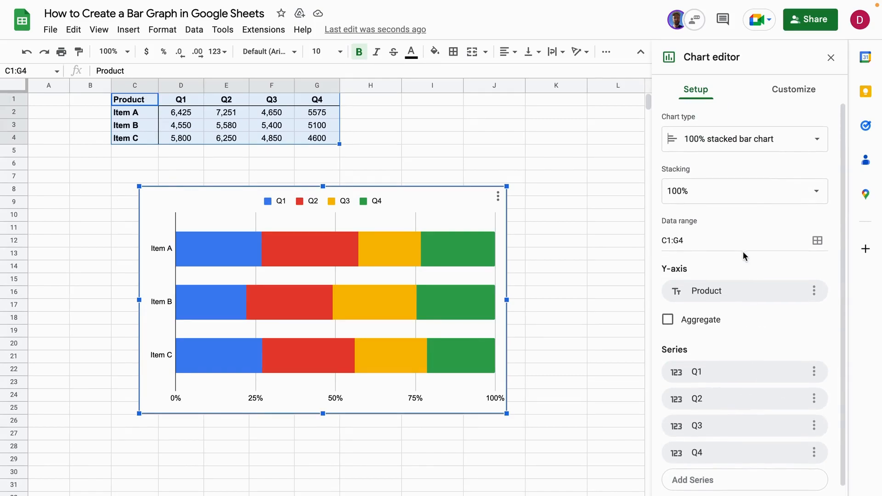
pyautogui.click(807, 137)
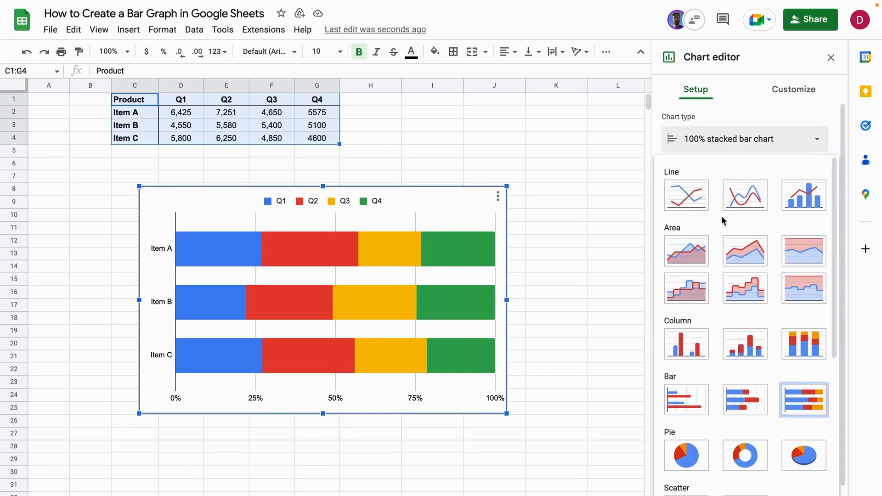
pyautogui.click(686, 401)
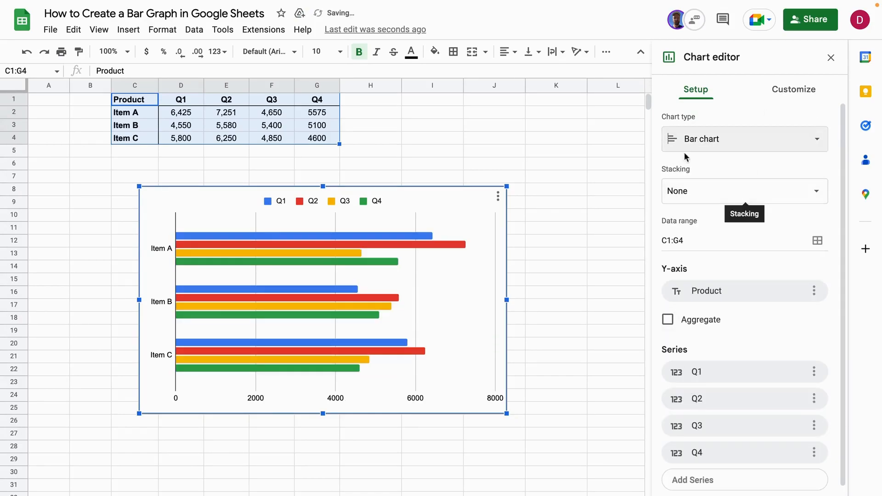
# Step: Try a magenta background color in the chart style settings, and set the background back to white
pyautogui.click(799, 91)
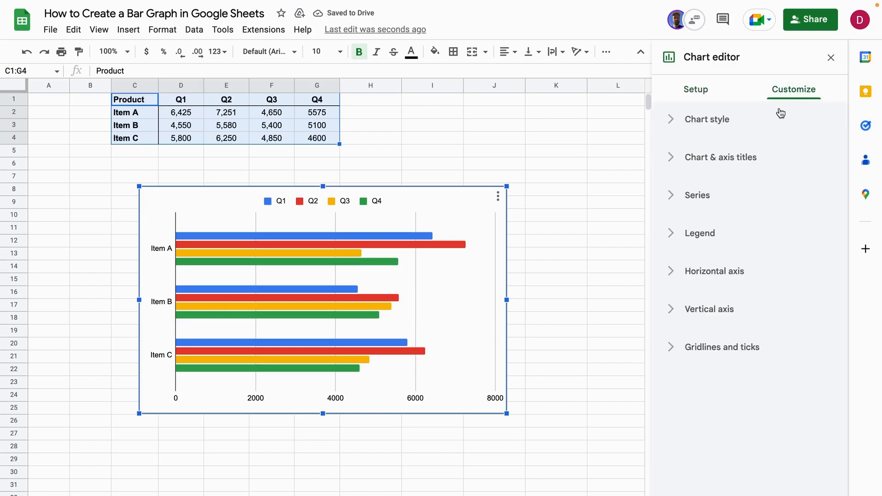
pyautogui.click(671, 120)
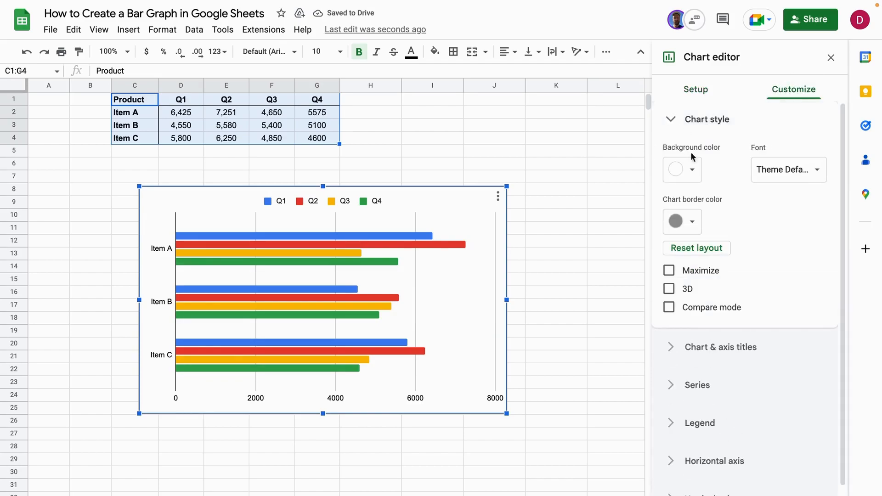
pyautogui.click(687, 170)
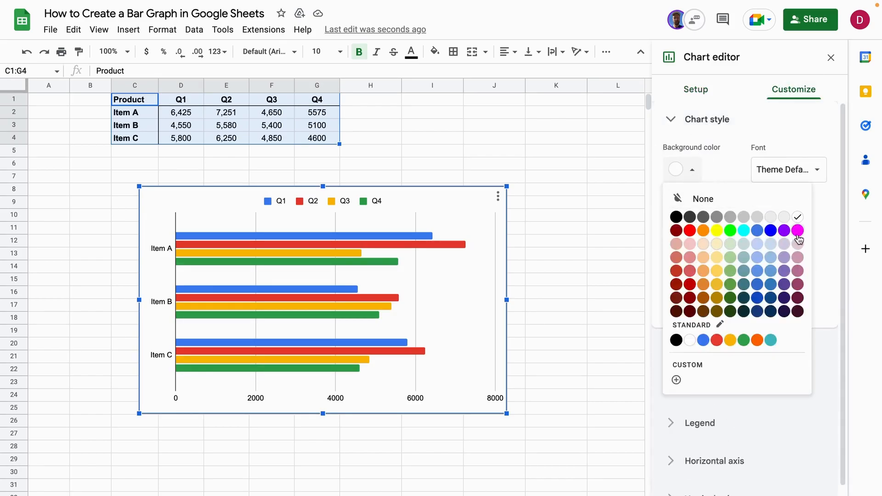
pyautogui.click(798, 232)
pyautogui.click(696, 172)
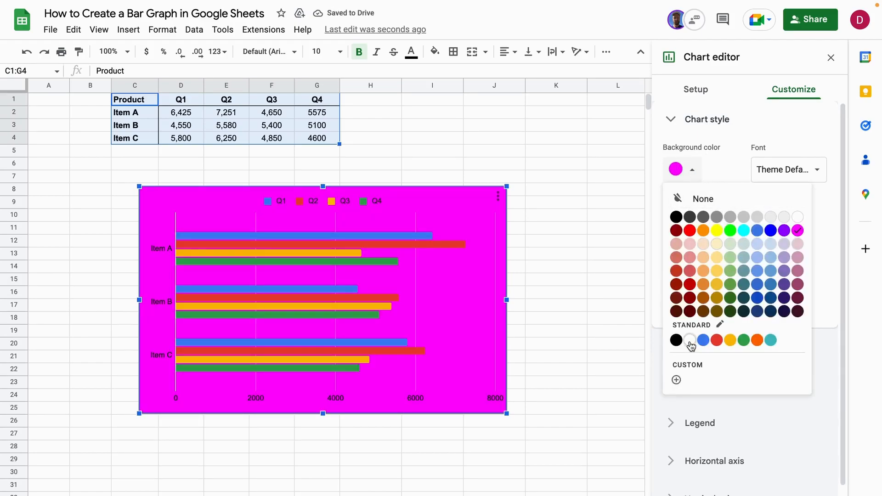
pyautogui.click(689, 341)
# Step: Set the chart's background color to teal and its border color to red
pyautogui.click(692, 170)
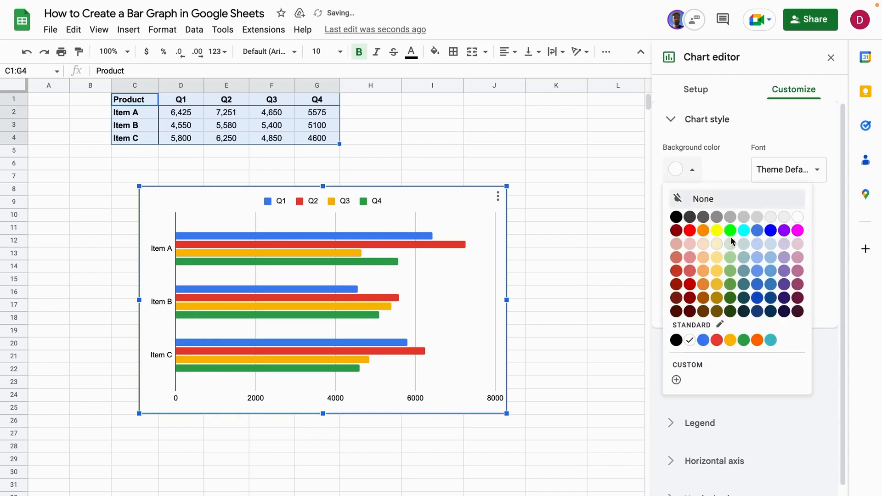
pyautogui.click(771, 340)
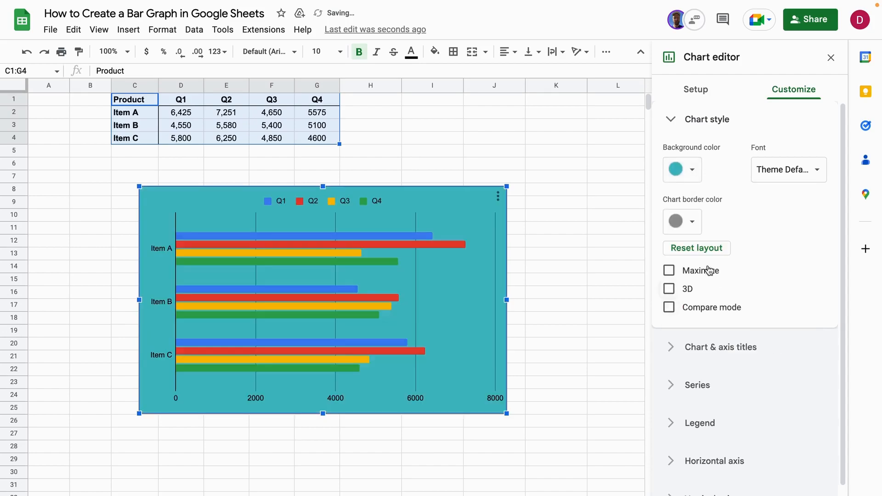
pyautogui.click(691, 221)
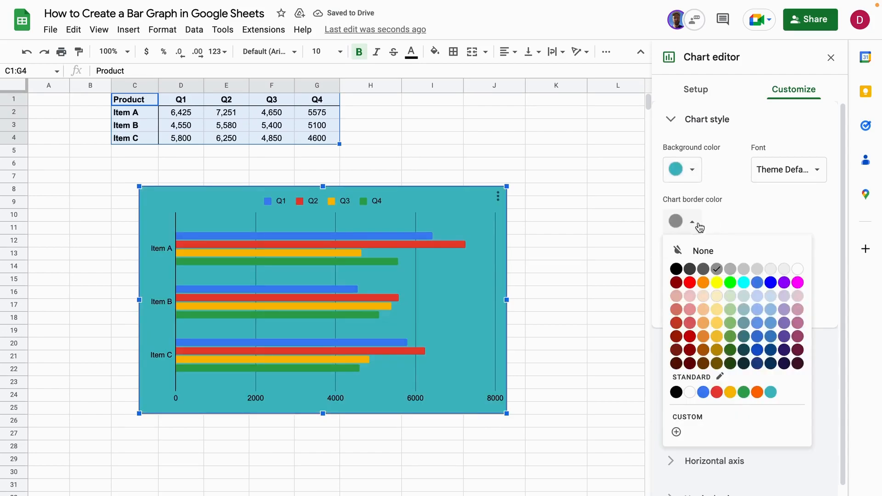
pyautogui.click(690, 283)
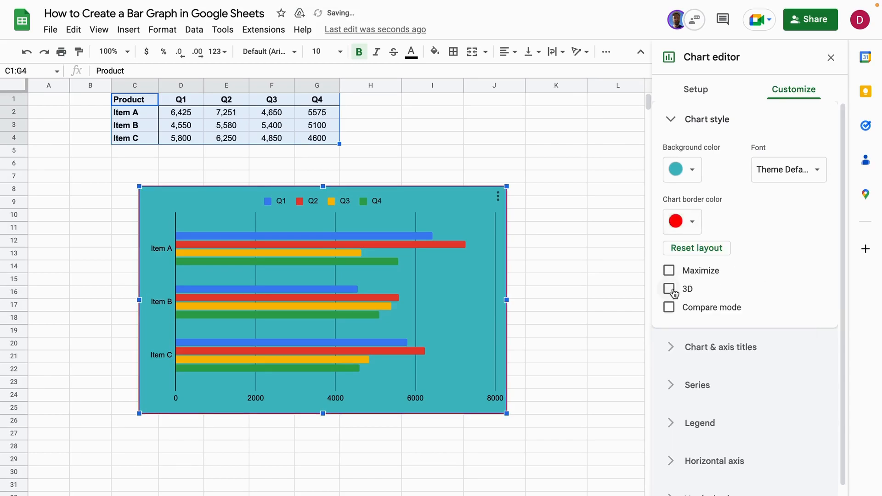
# Step: Enable the 3D style for the chart, and try the Maximize option before turning it off again
pyautogui.click(669, 289)
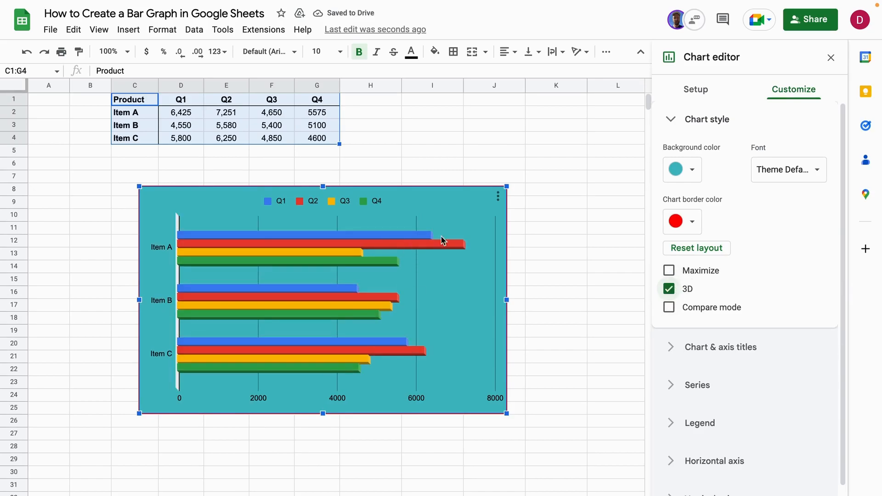
pyautogui.click(668, 271)
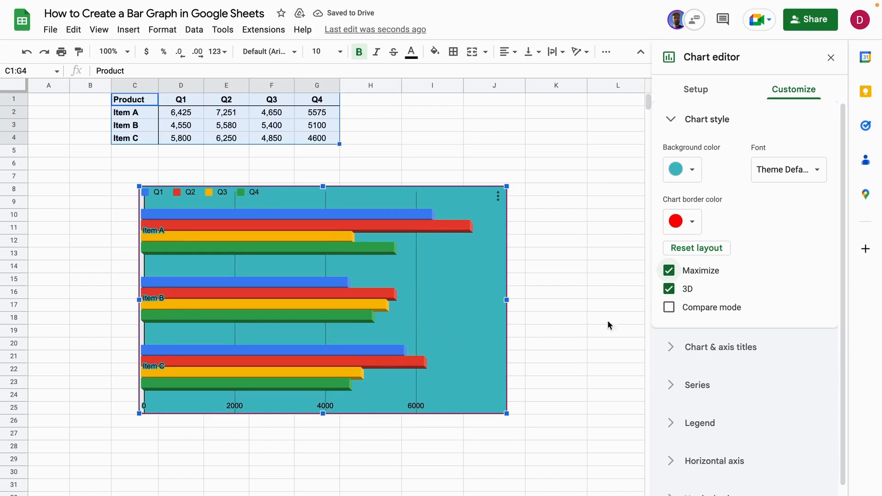
pyautogui.click(669, 270)
# Step: Add the chart title "Bar Chart"
pyautogui.click(670, 346)
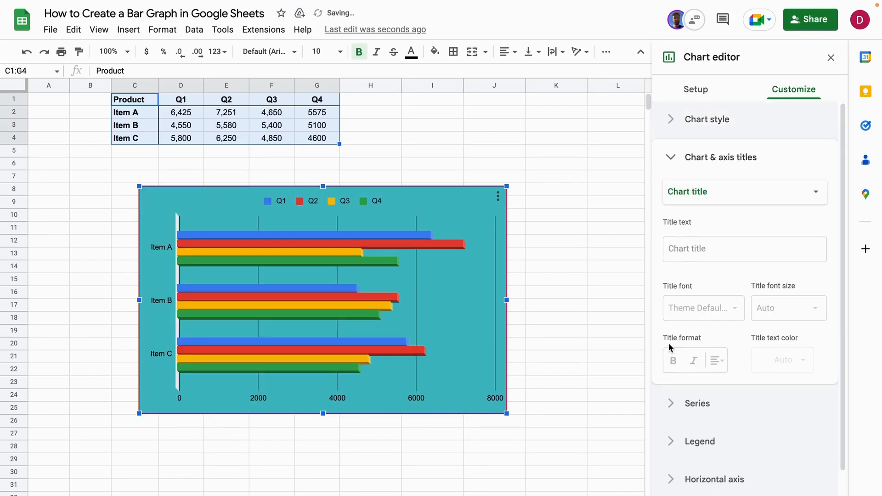
pyautogui.click(735, 195)
pyautogui.click(772, 190)
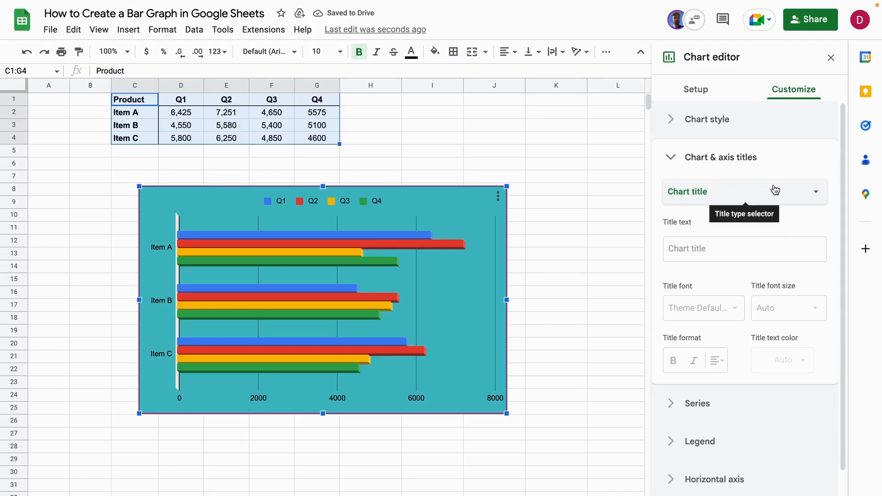
pyautogui.click(684, 254)
pyautogui.write('BAr Cha')
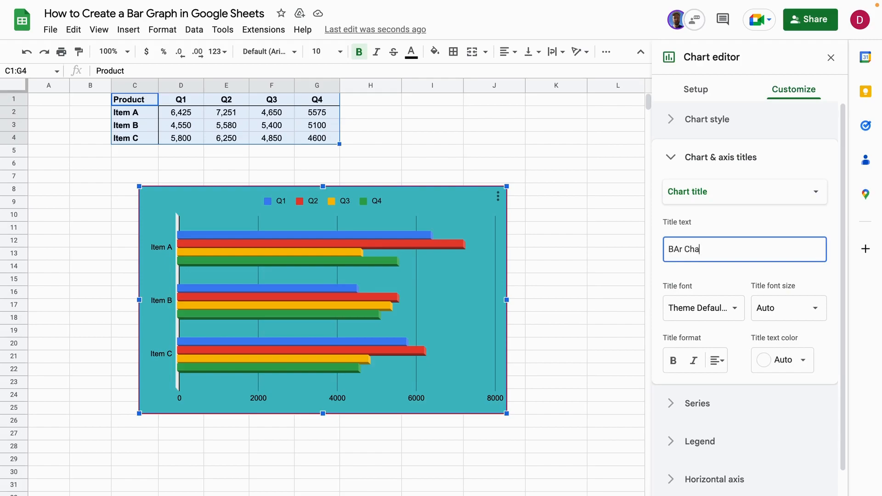
pyautogui.write('rt')
pyautogui.click(677, 248)
pyautogui.press('BackSpace')
pyautogui.write('a')
pyautogui.click(706, 264)
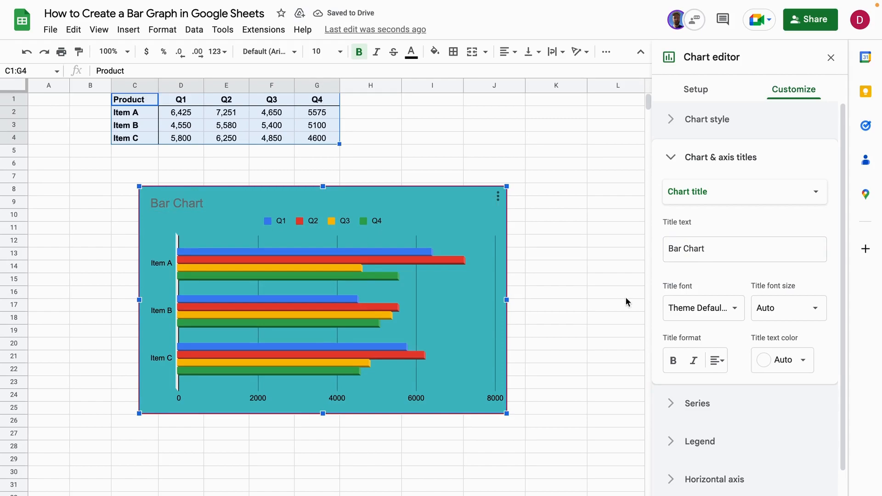
# Step: Add the vertical axis title "Products" to the chart
pyautogui.click(815, 191)
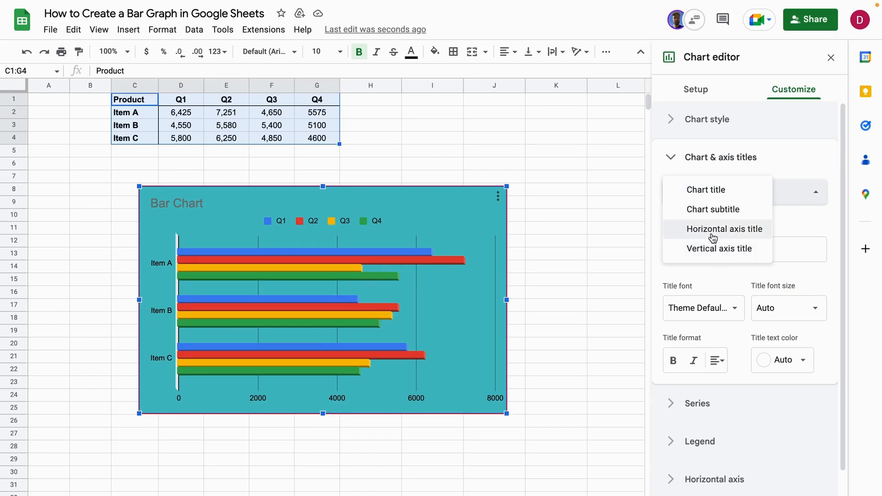
pyautogui.click(719, 249)
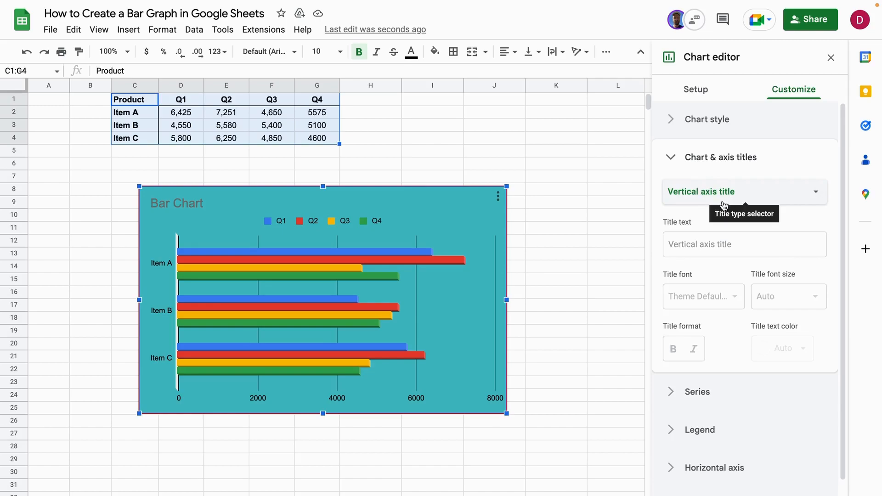
pyautogui.click(700, 243)
pyautogui.write('Products')
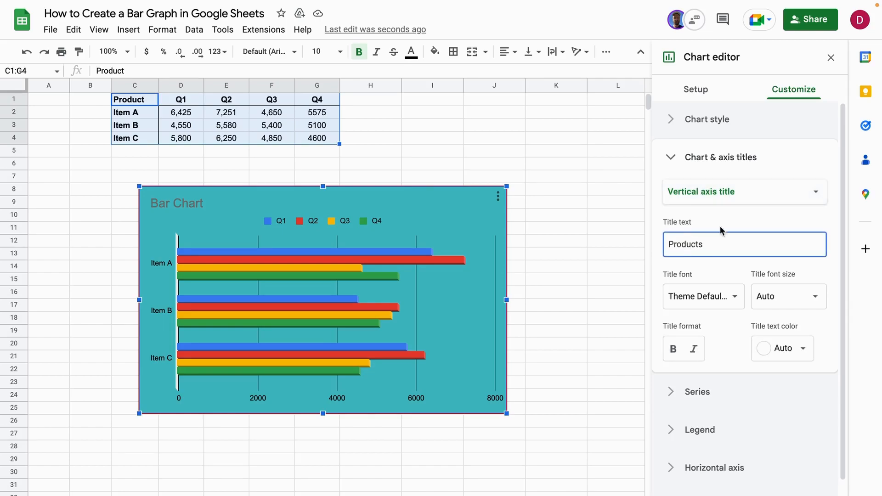
pyautogui.click(731, 216)
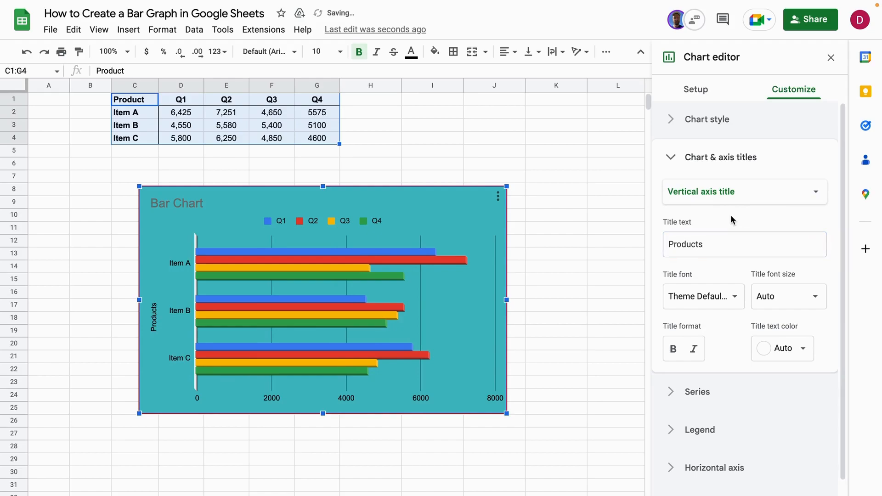
# Step: Add the horizontal axis title "Sales" to the chart and make it bold
pyautogui.click(751, 198)
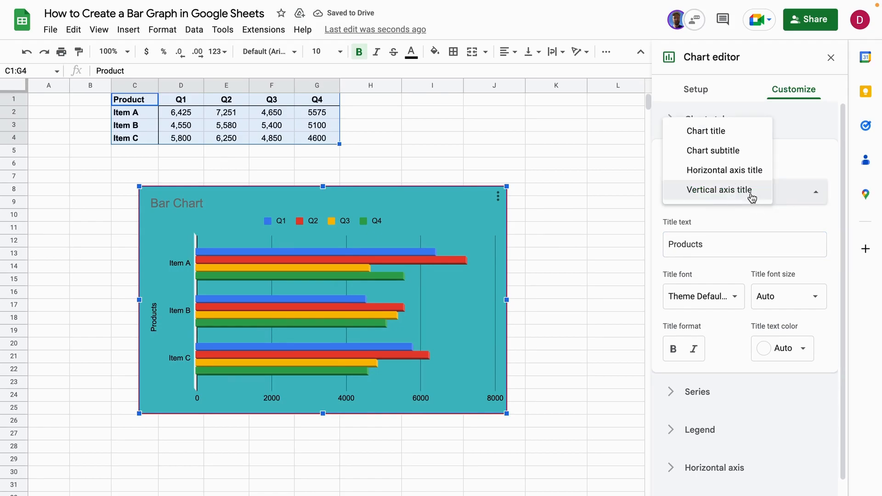
pyautogui.click(748, 170)
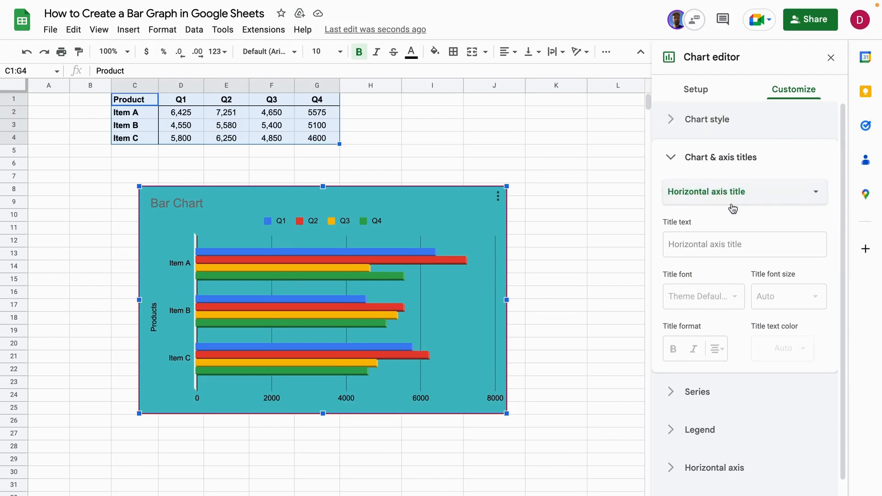
pyautogui.click(725, 239)
pyautogui.write('Sales')
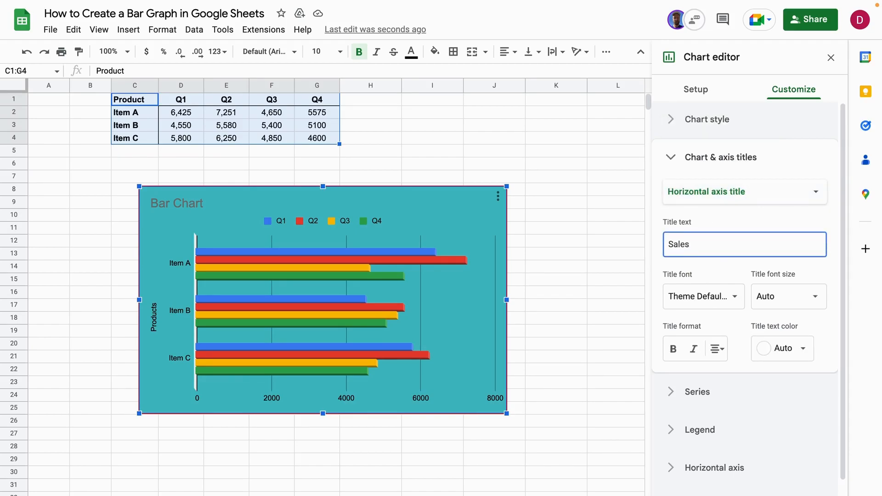
pyautogui.click(713, 274)
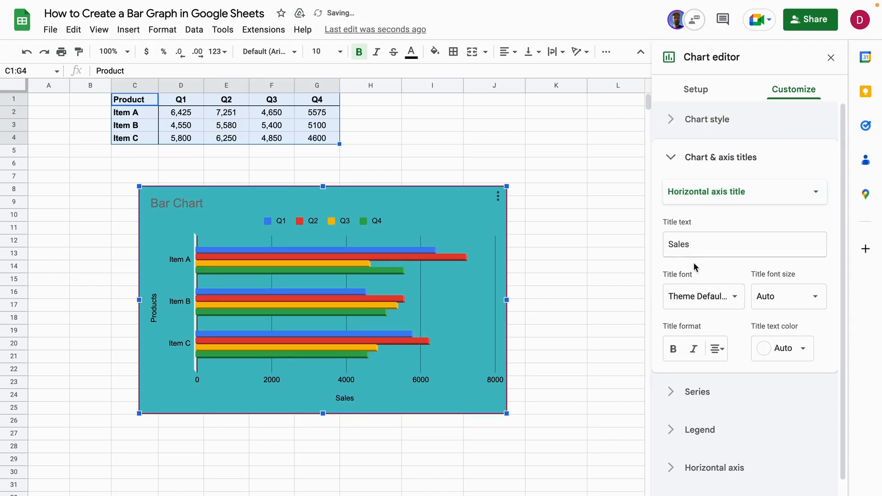
pyautogui.click(674, 350)
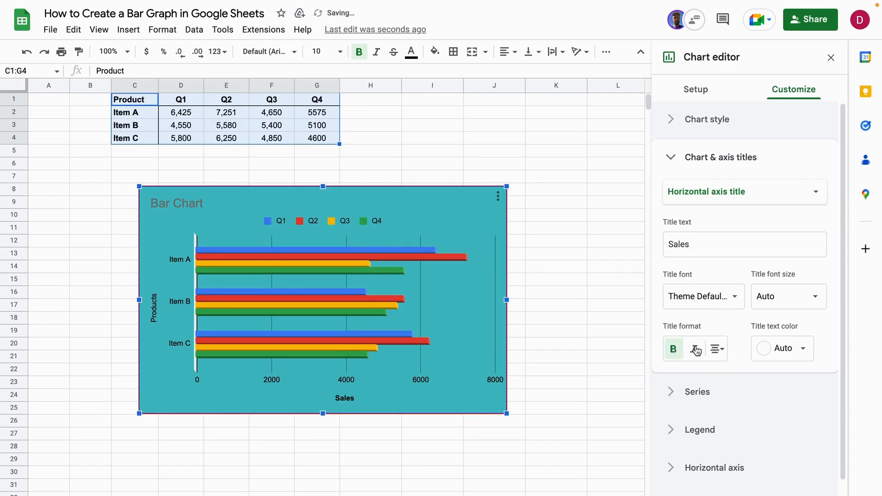
pyautogui.scroll(-1, 748, 373)
pyautogui.scroll(-1, 747, 370)
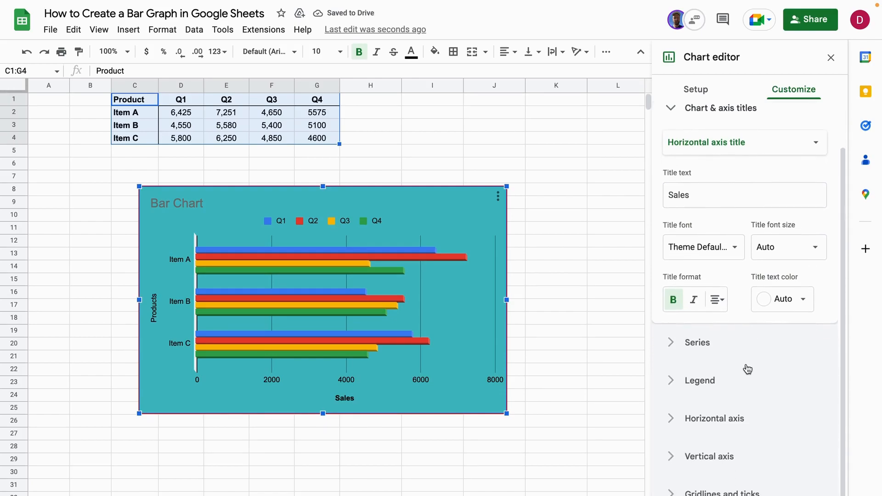
pyautogui.click(676, 343)
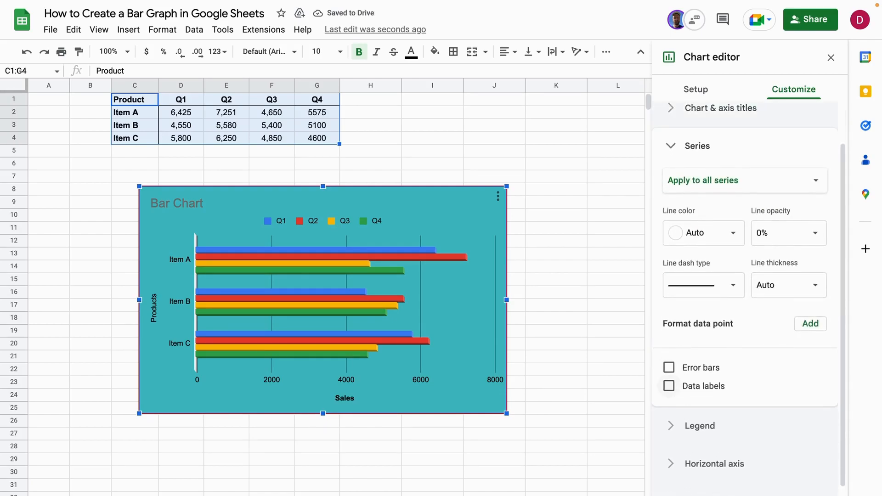
pyautogui.click(674, 147)
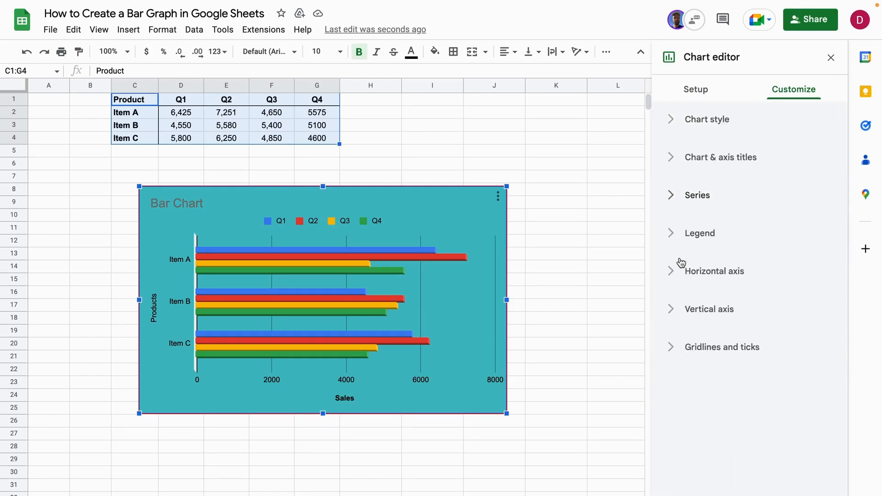
# Step: Set the chart's legend position to Right and close the chart editor
pyautogui.click(672, 232)
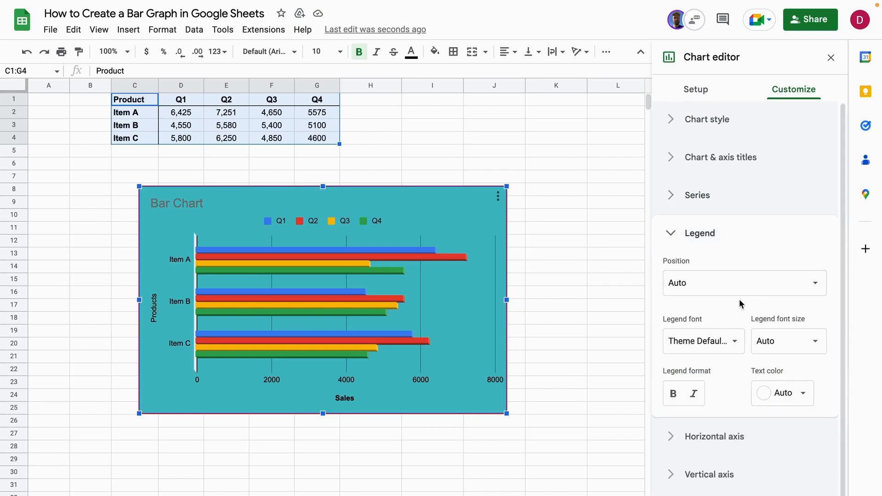
pyautogui.scroll(-1, 741, 301)
pyautogui.click(801, 276)
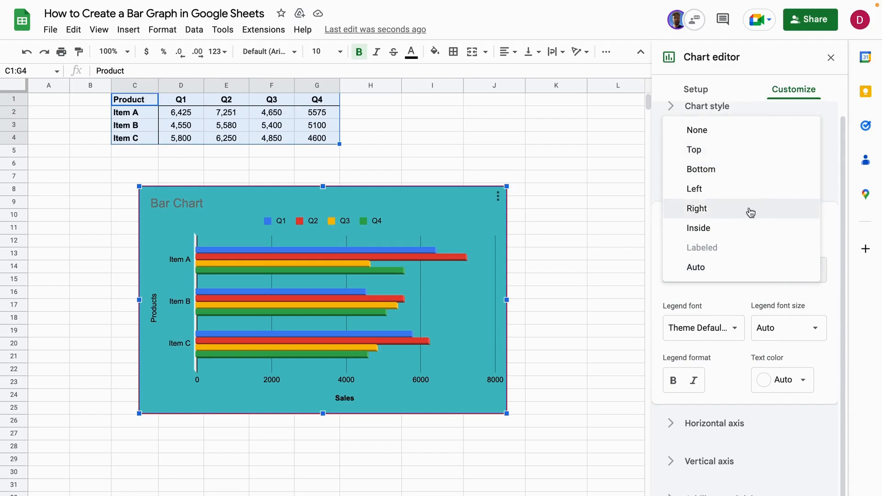
pyautogui.click(728, 209)
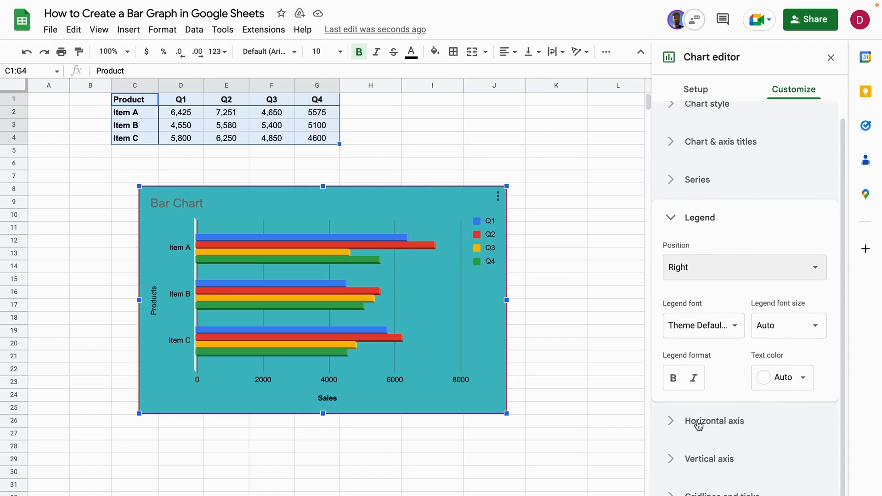
pyautogui.click(673, 421)
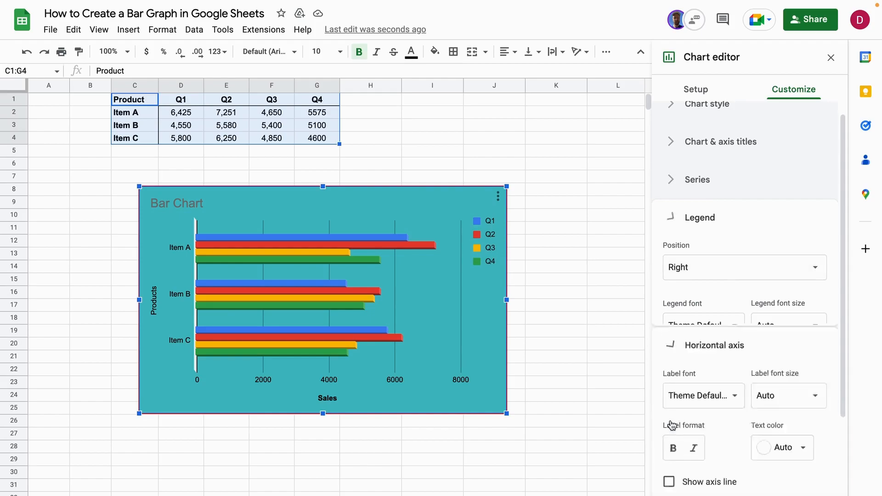
pyautogui.click(595, 204)
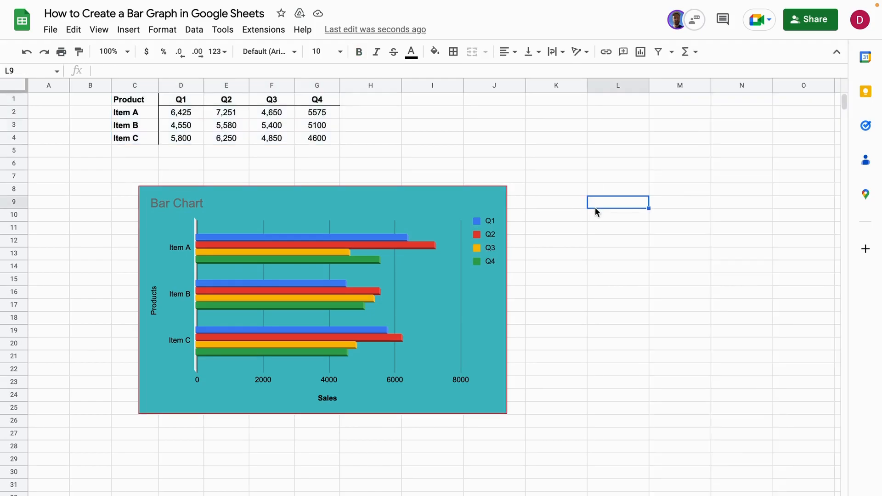